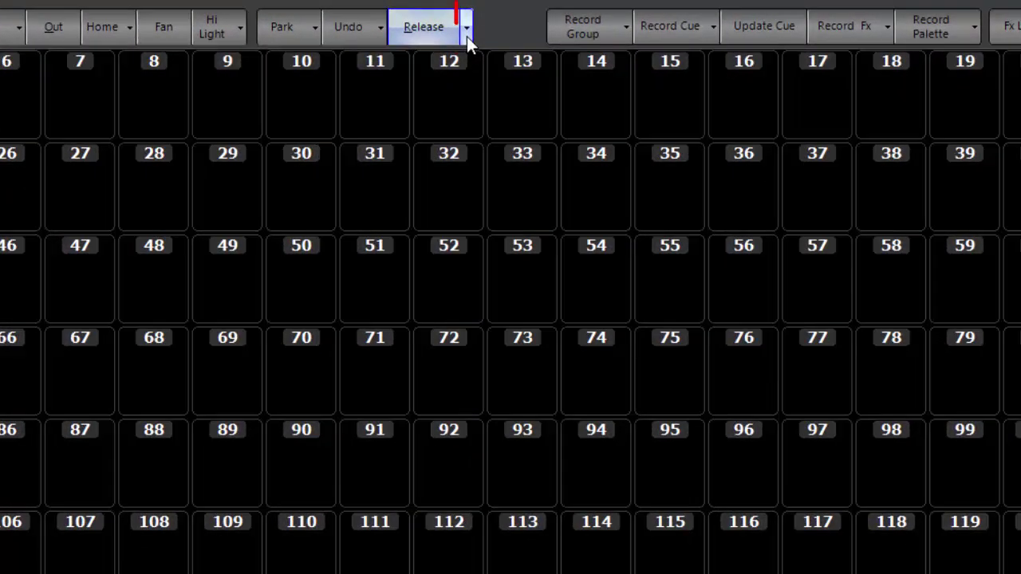
Step: Review the available options for releasing control, and close the list without choosing one
click(466, 36)
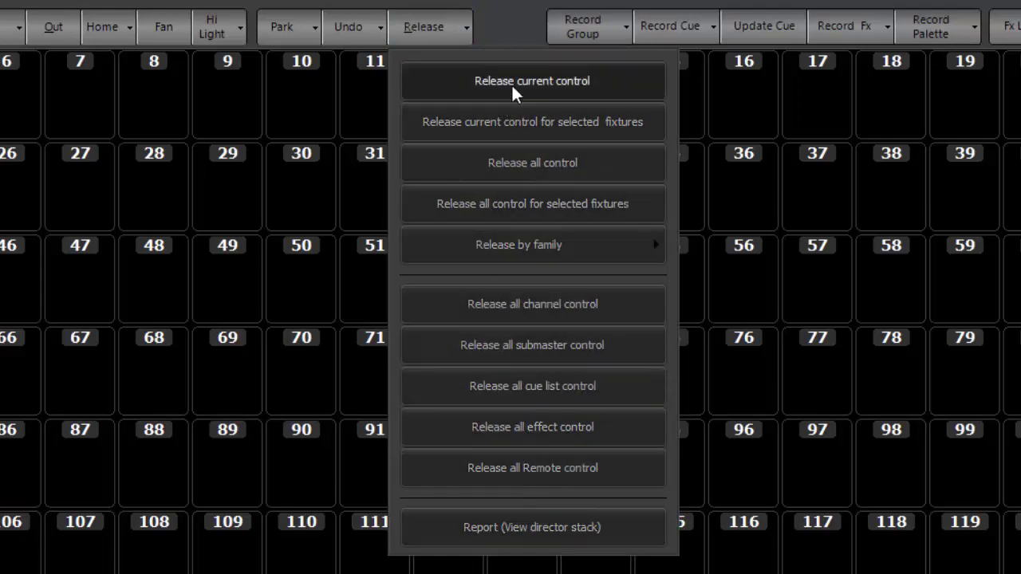
click(509, 32)
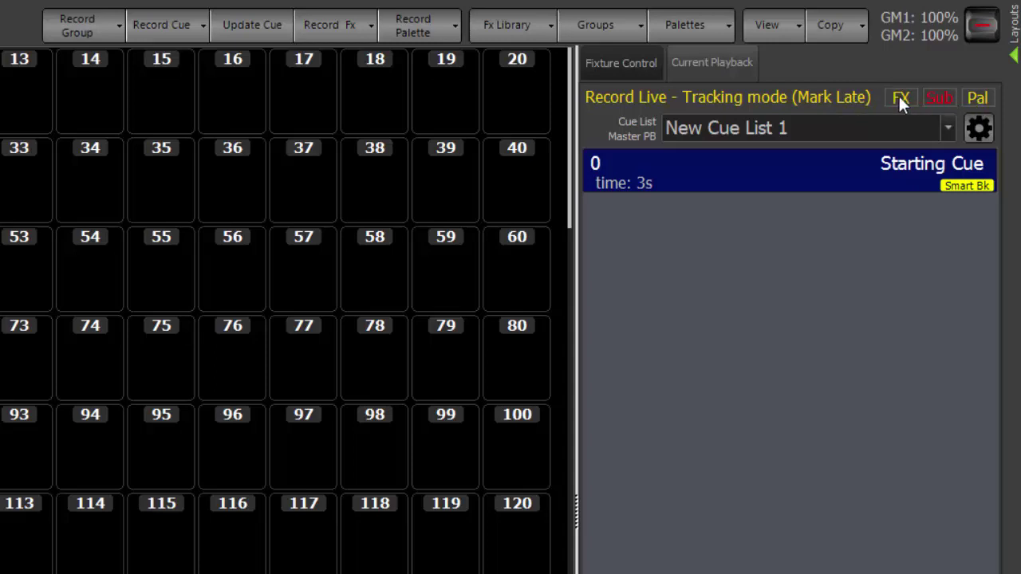
Step: Switch the inclusion of palettes in recorded cues off and back on, leaving submasters excluded
click(984, 101)
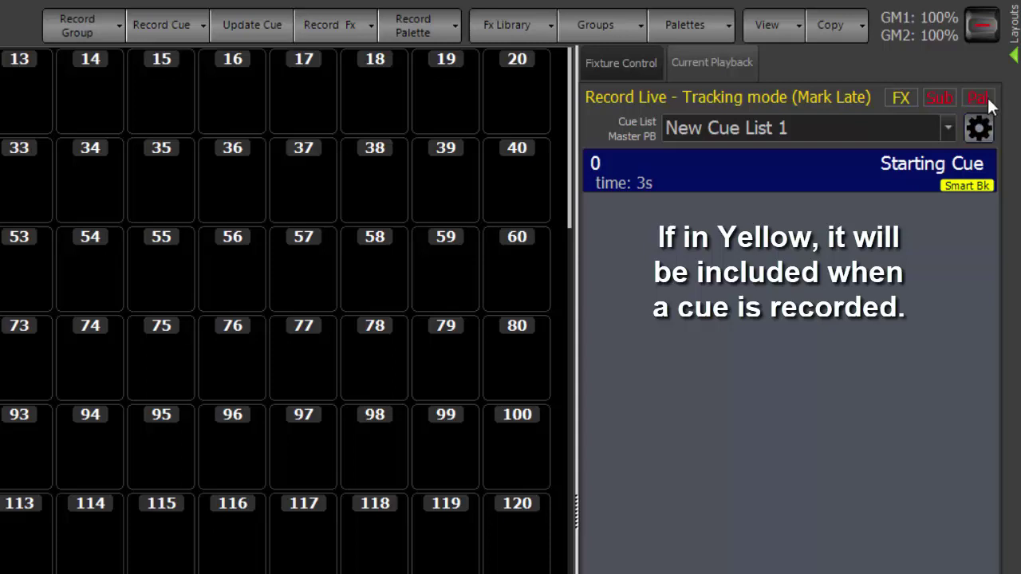
click(986, 101)
click(939, 97)
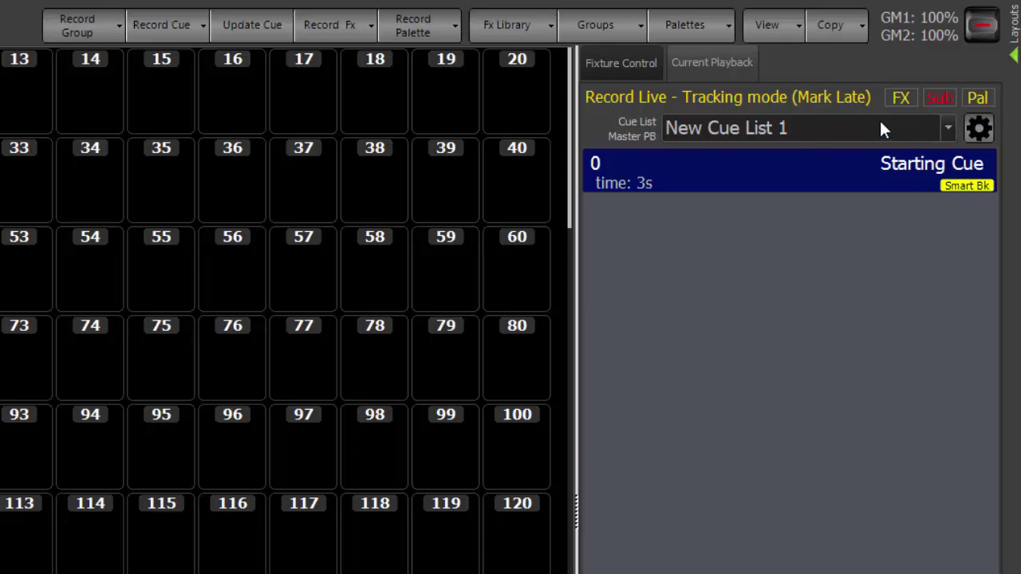
Step: Review the cue list choices and the Behaviour options in New Cue List 1's properties, keeping Override (LTP)
click(949, 127)
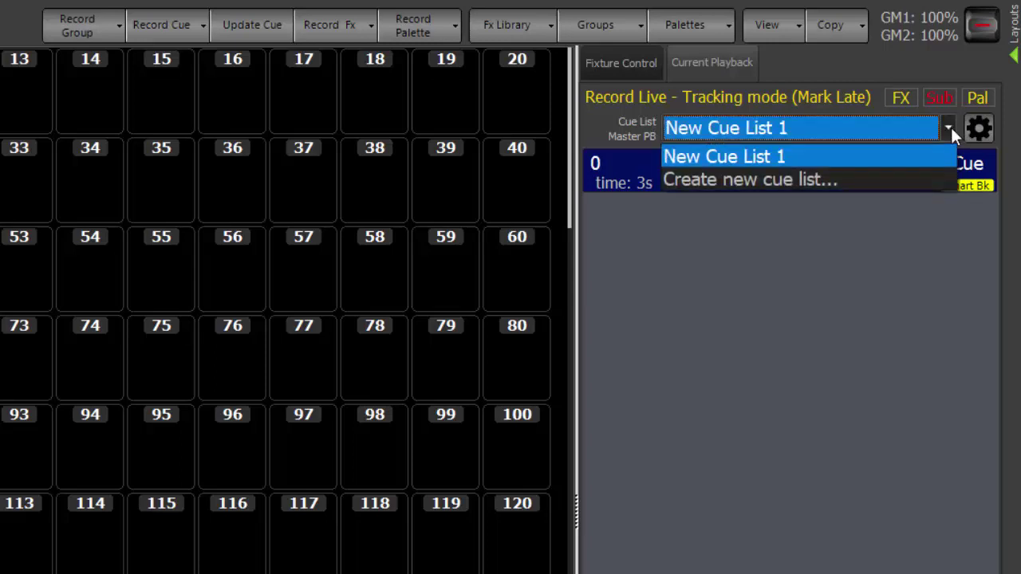
click(951, 128)
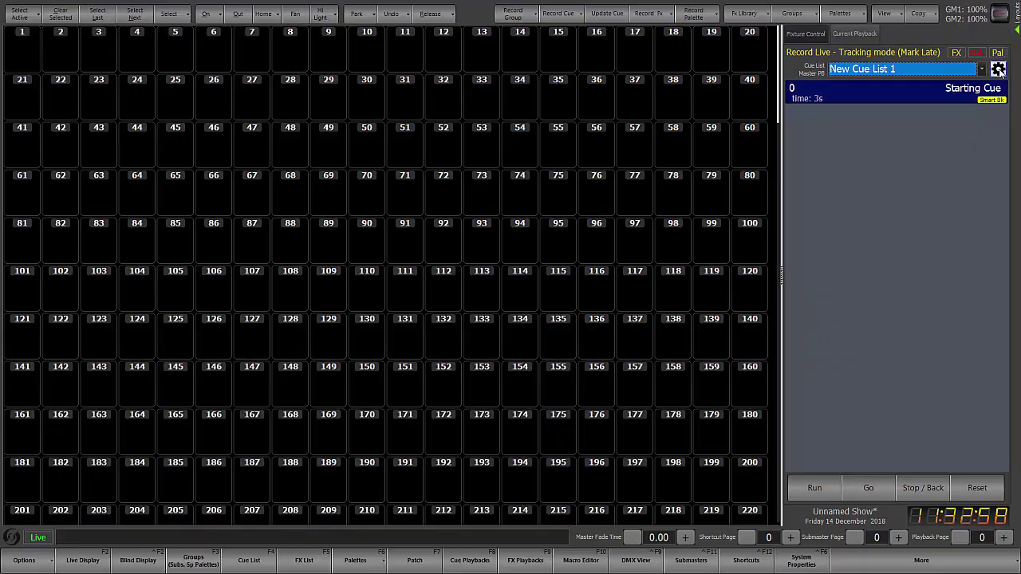
click(978, 128)
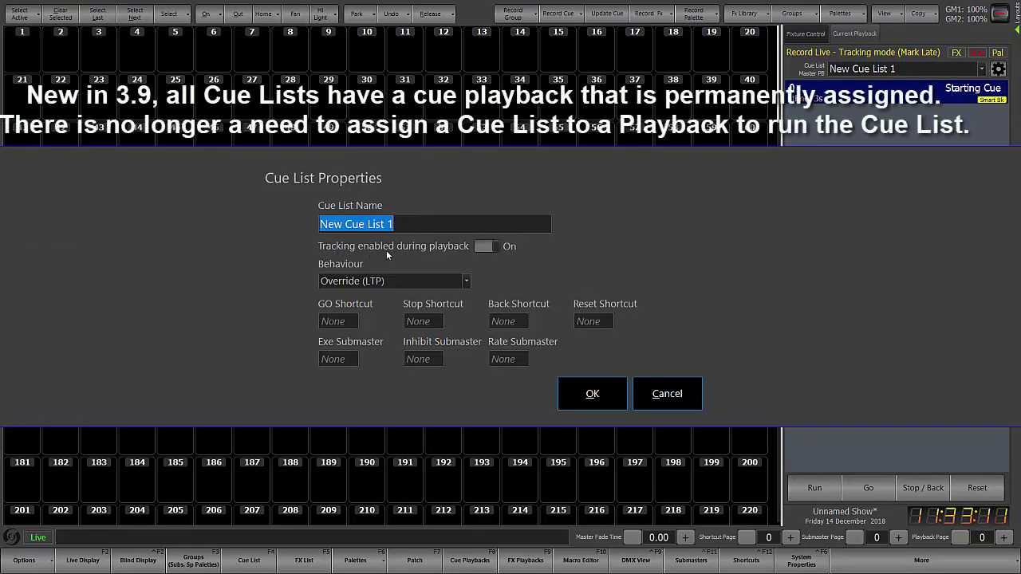
click(466, 281)
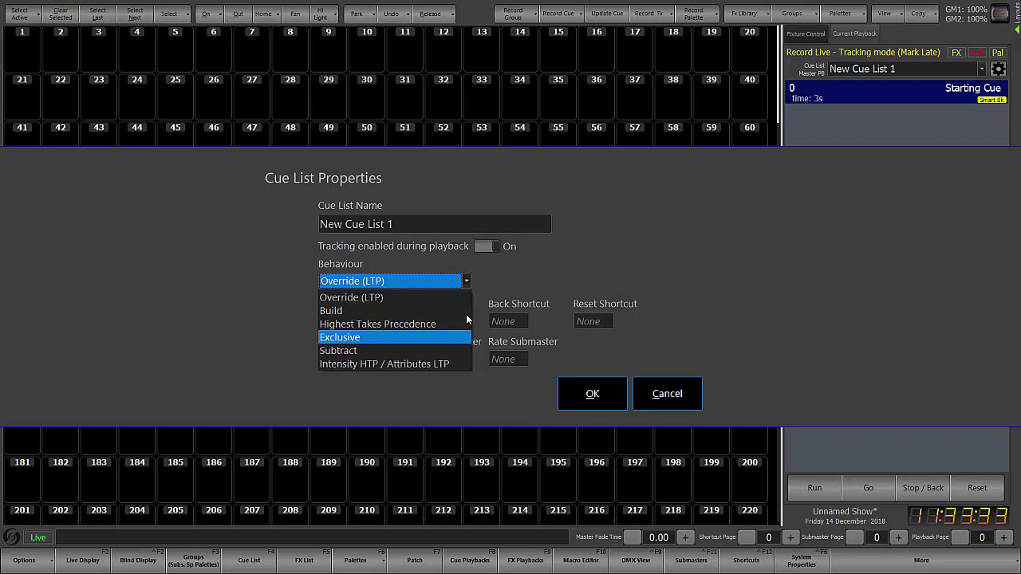
click(527, 275)
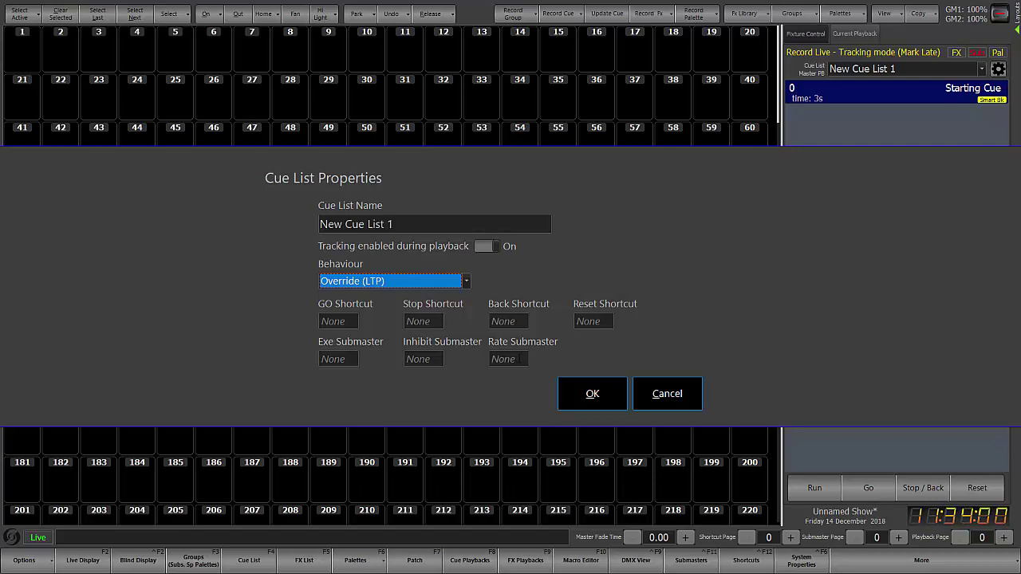
click(588, 390)
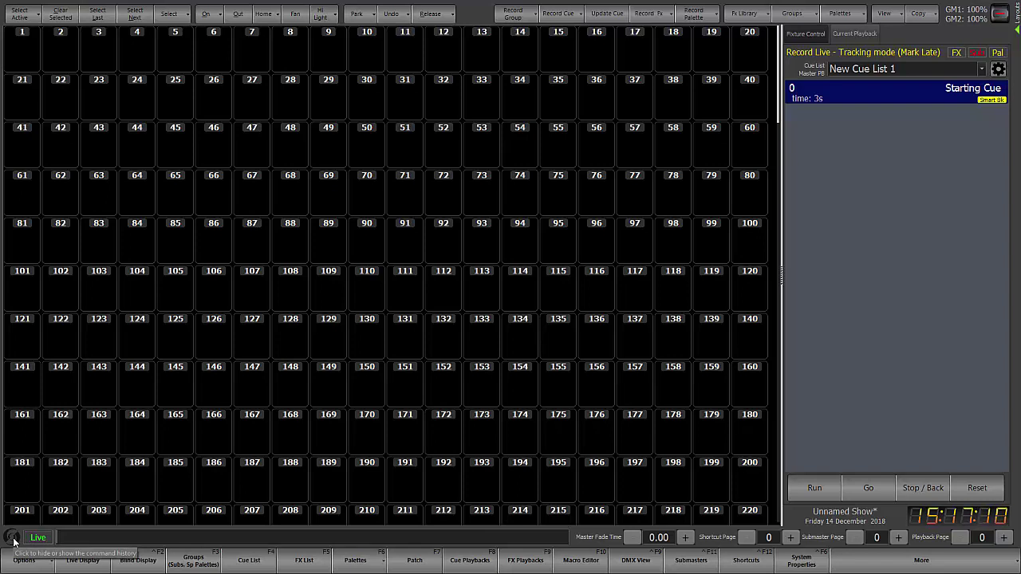
Step: View and hide the command history, and look over the master fade time, shortcut page, submaster page and playback page fields
click(14, 540)
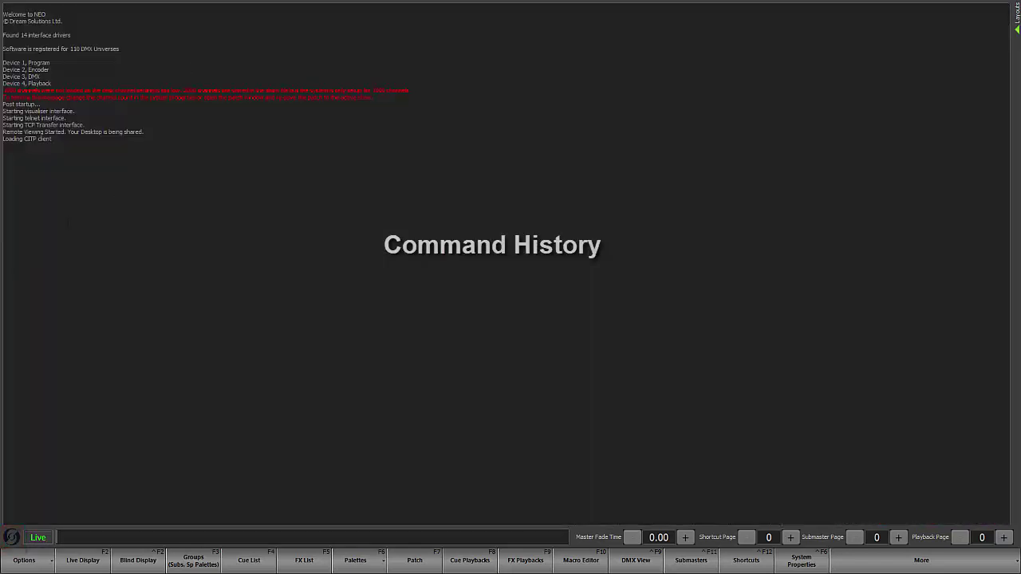
click(11, 542)
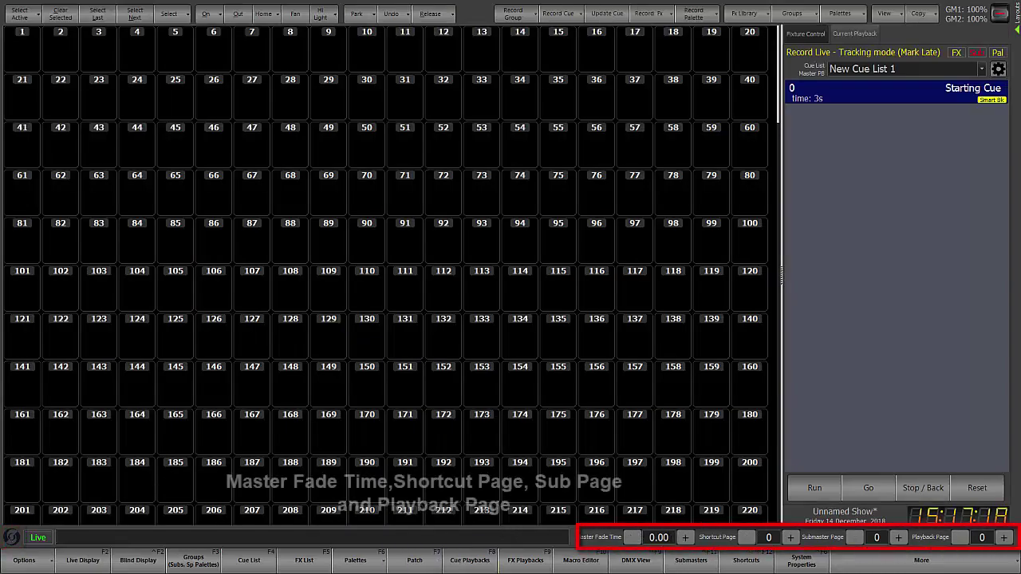
click(658, 537)
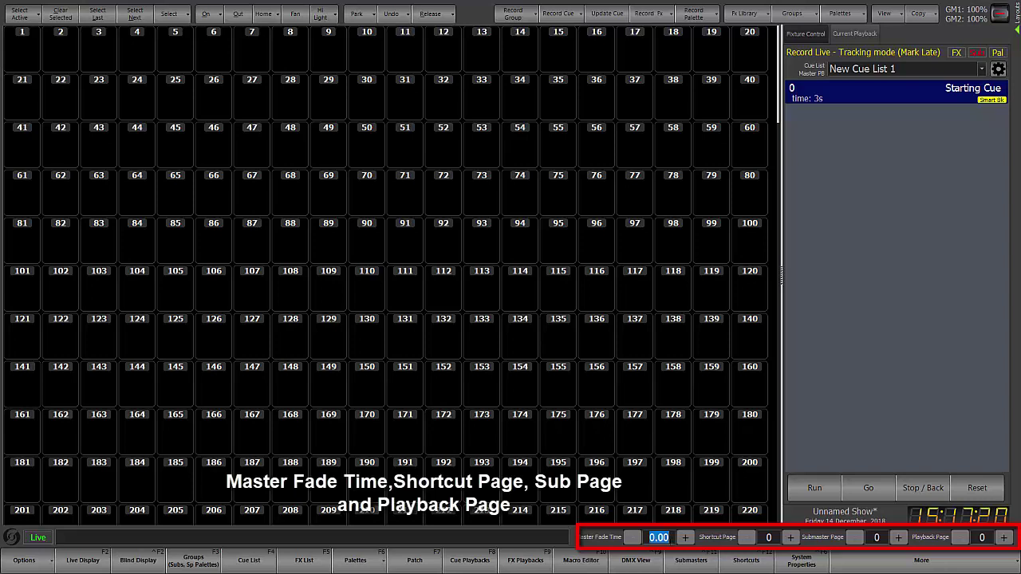
click(768, 537)
click(877, 538)
click(981, 537)
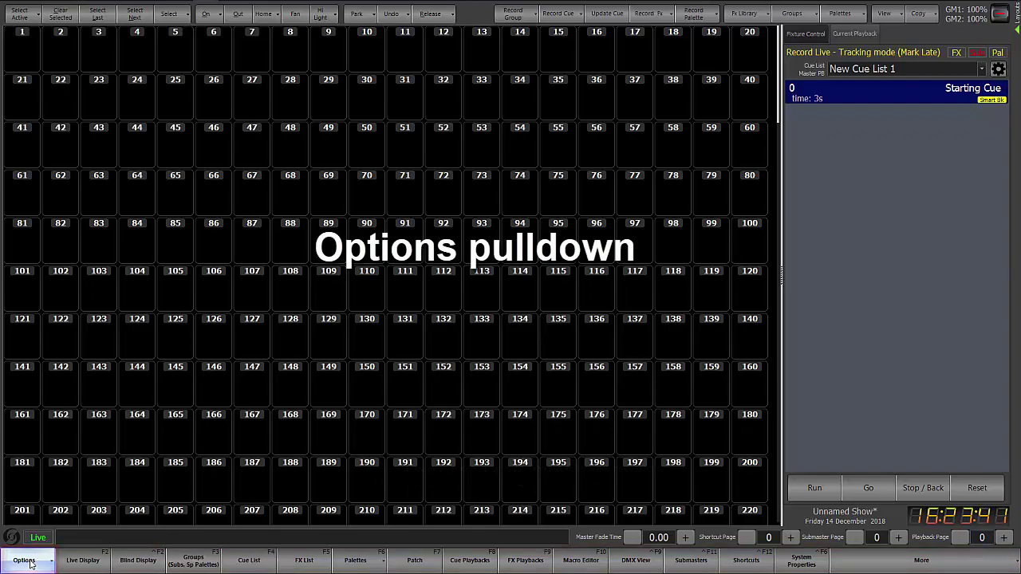
Step: Review the show file options, including packing show files, the manuals and documentation, and the About NEO information
click(32, 562)
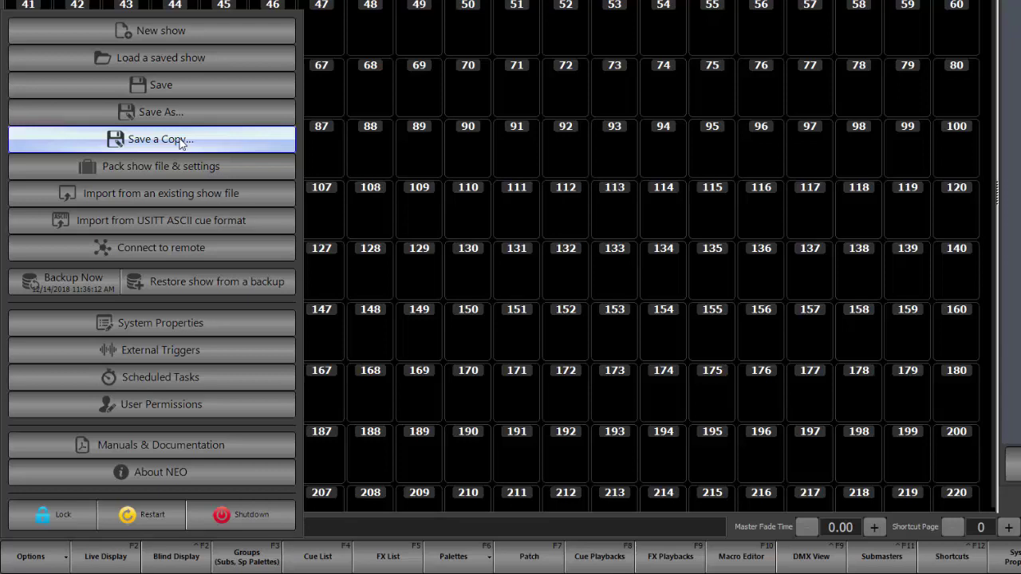
click(175, 172)
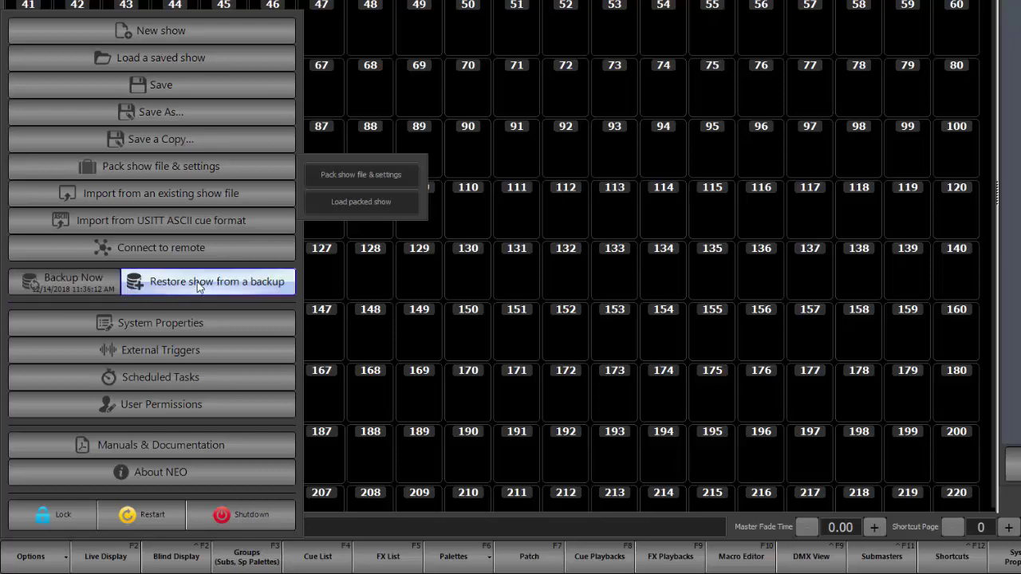
click(157, 453)
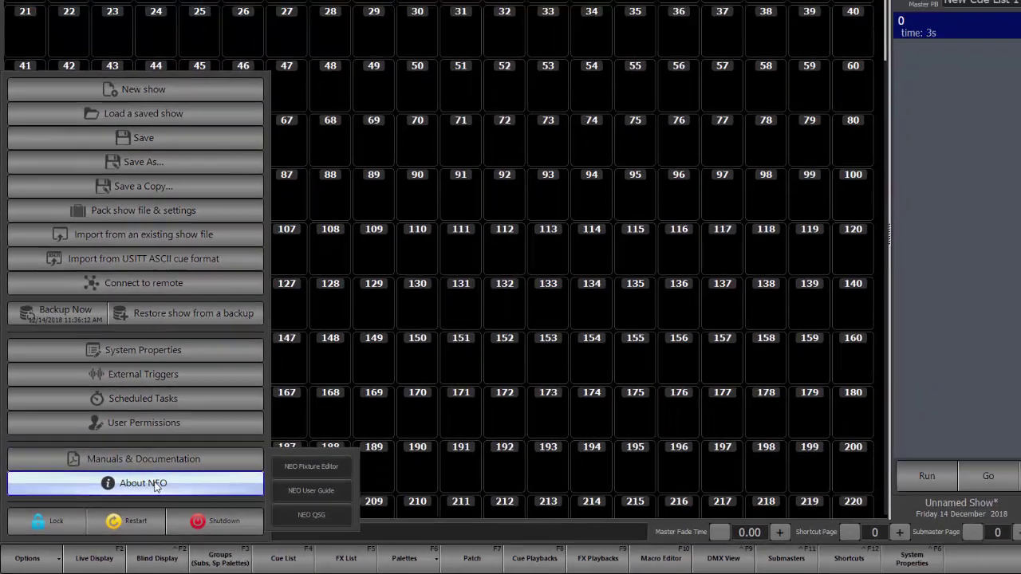
click(176, 477)
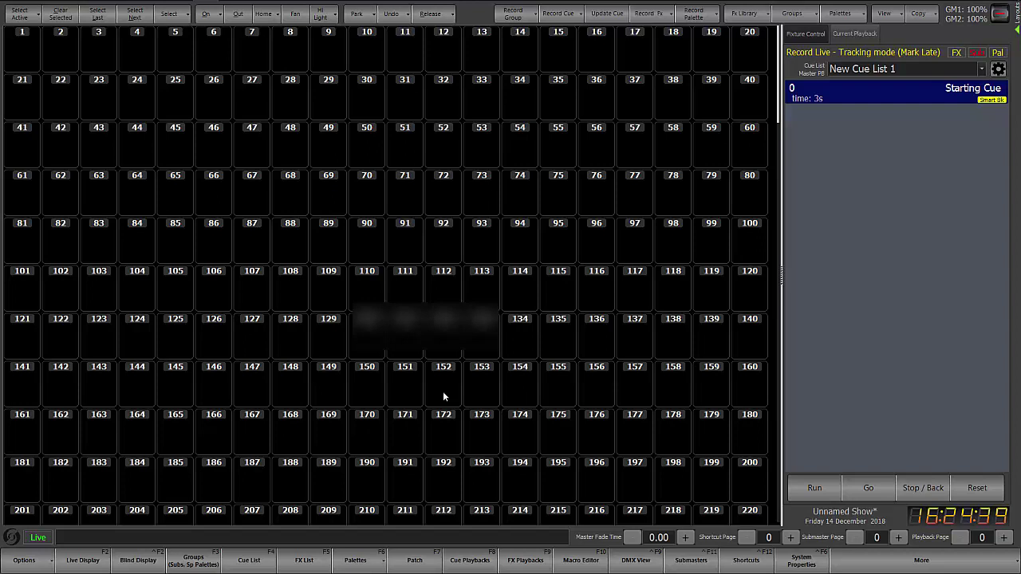
Step: Bring up the live display and switch to the blind display
click(32, 562)
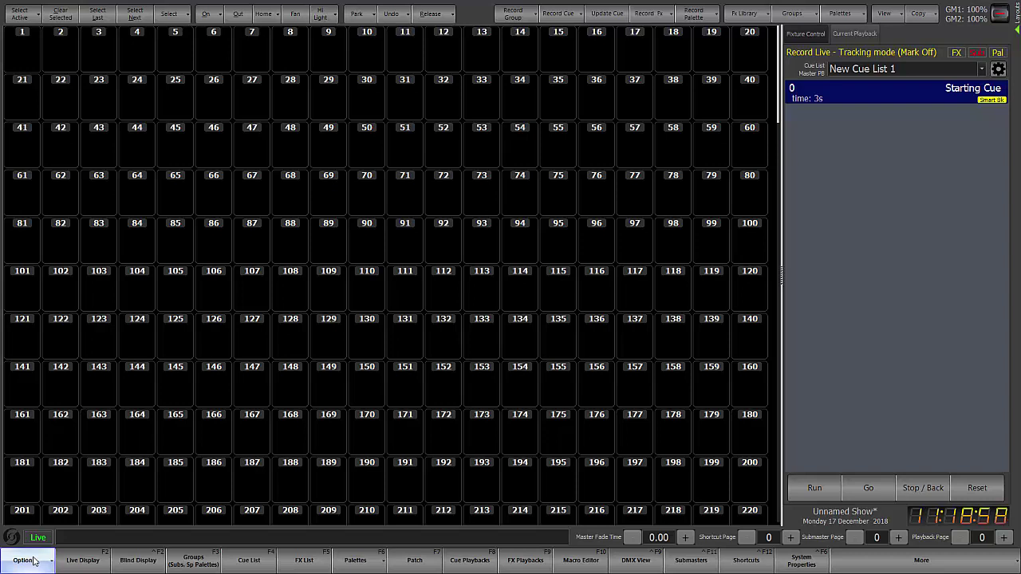
click(83, 561)
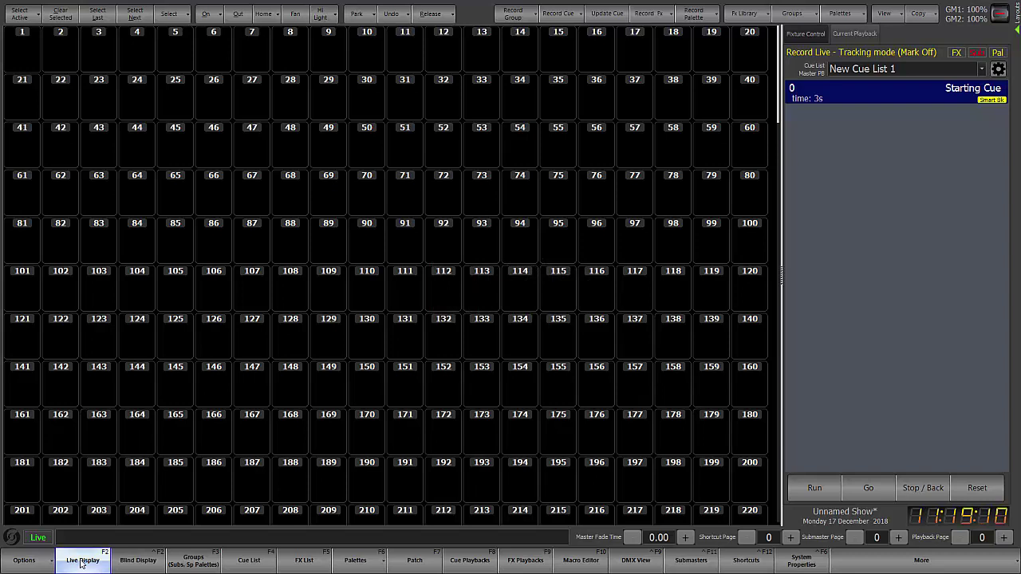
key(shift+F2)
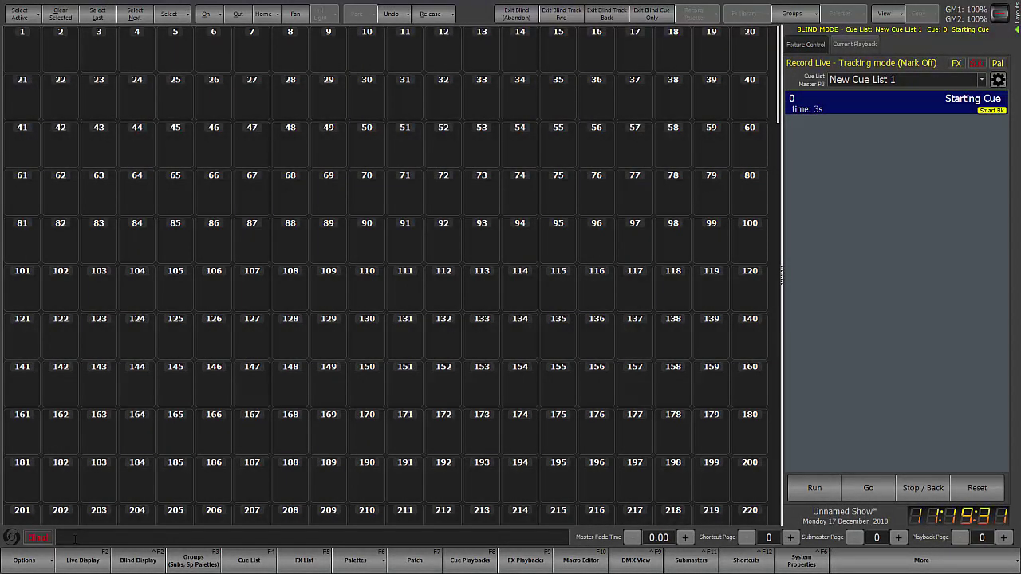
Step: Examine the effects and channel details of Grand Master 1 in the Groups window, and return to the live display
key(F3)
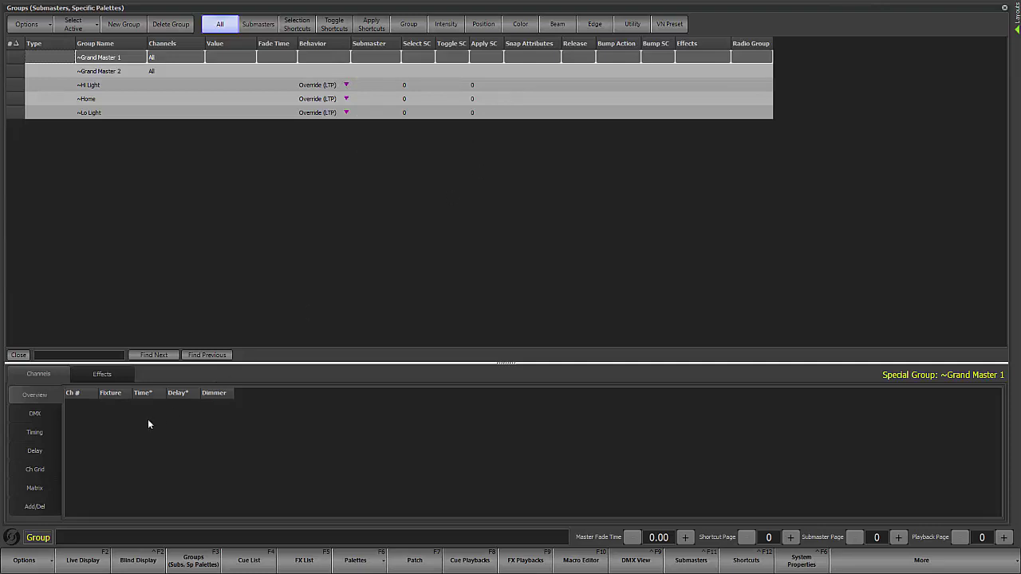
click(120, 376)
click(51, 373)
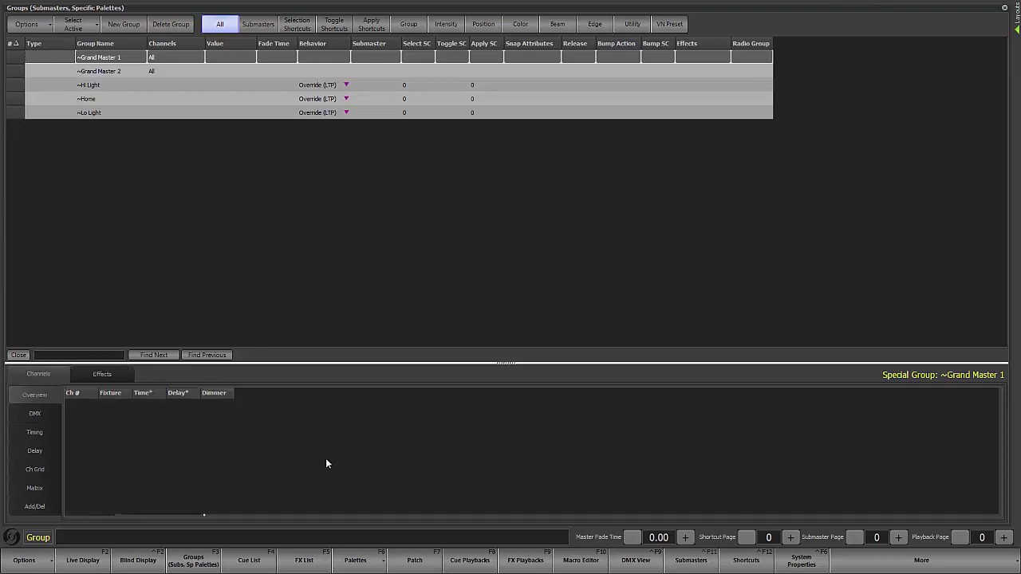
key(ctrl+F2)
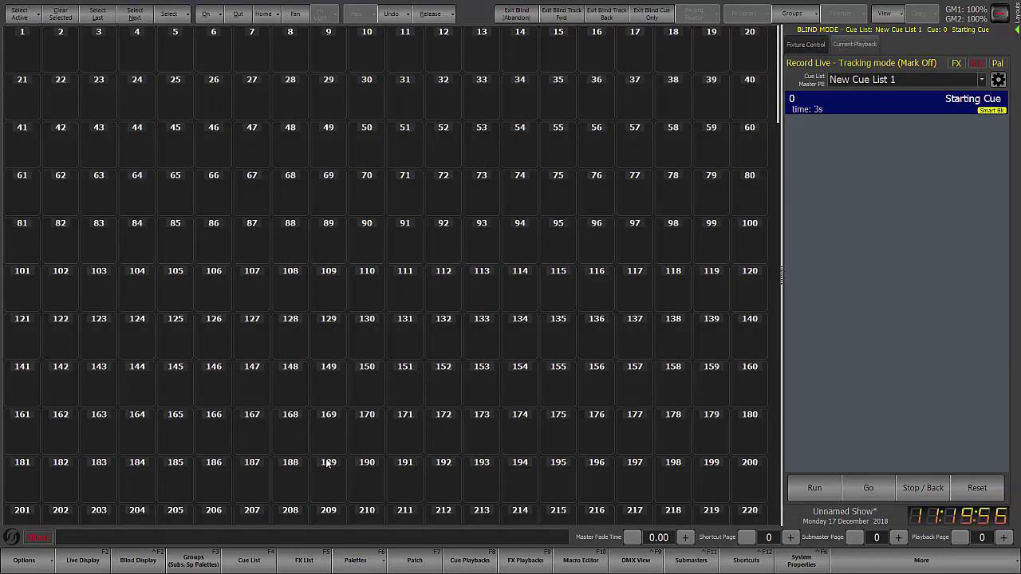
key(ctrl+F1)
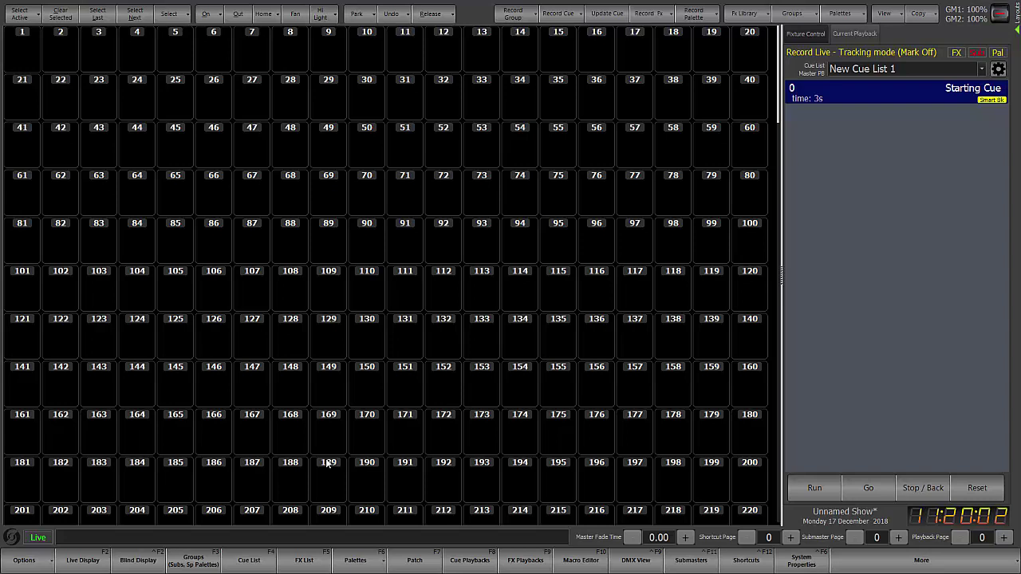
Step: Examine the Starting Cue's effects, groups, shortcuts, paths, notes and channels in the Cue List window, and close it
key(F4)
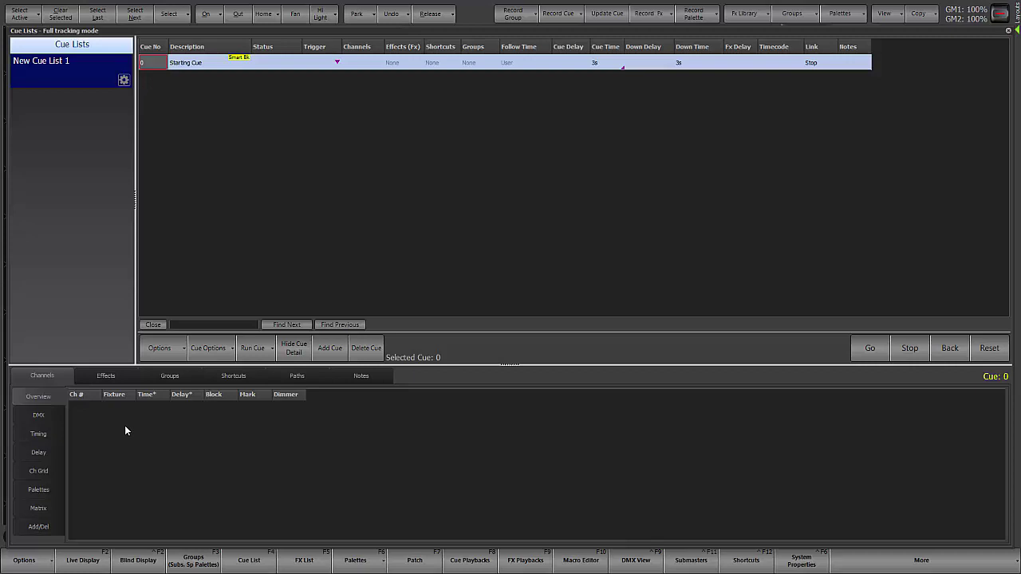
click(106, 377)
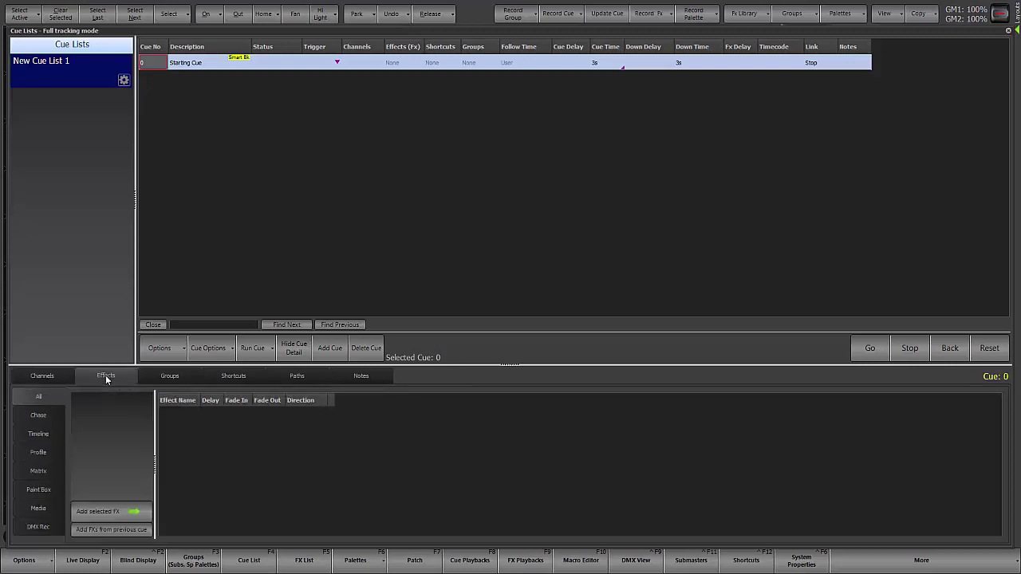
click(169, 377)
click(234, 378)
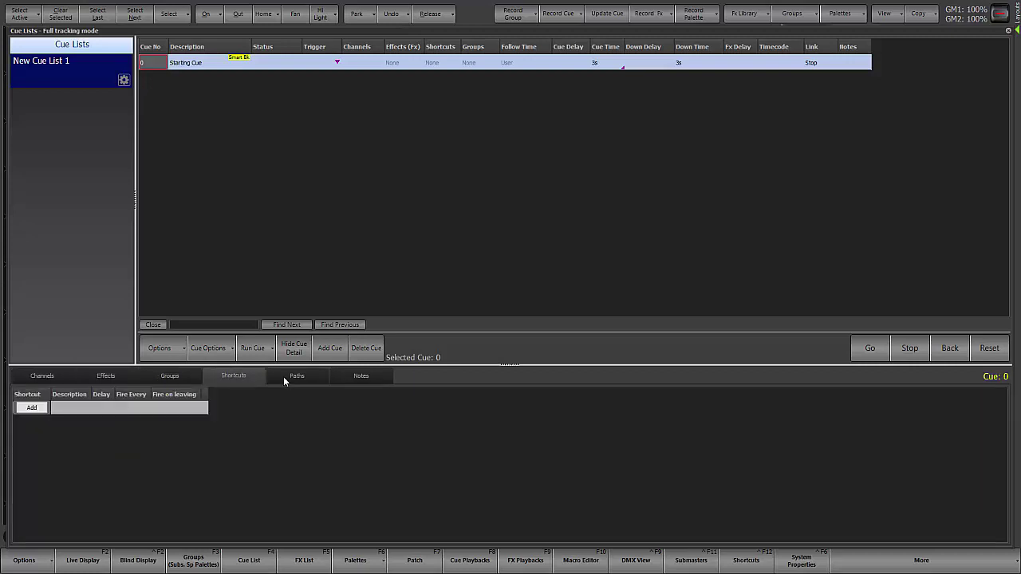
click(306, 377)
click(365, 378)
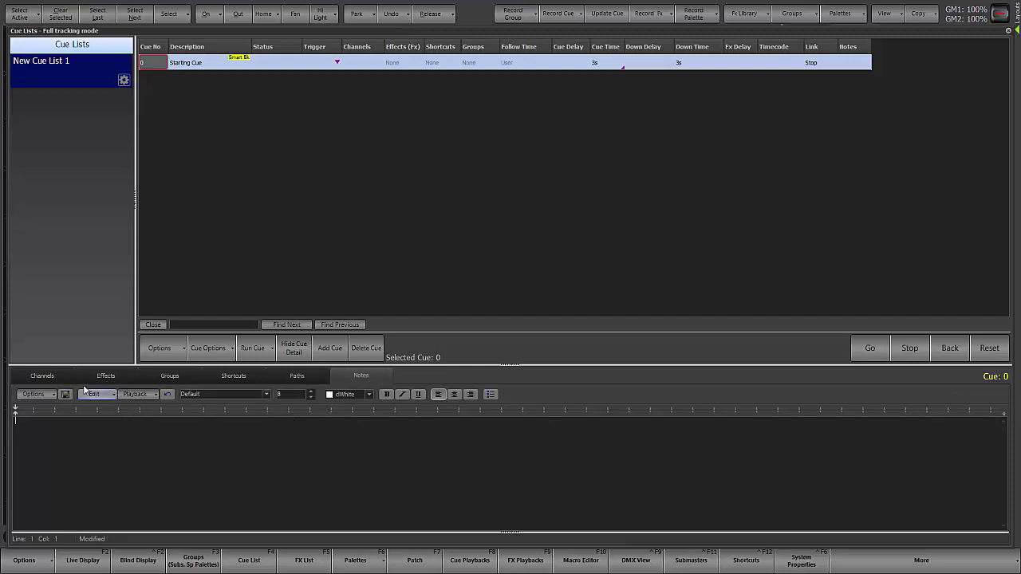
click(50, 377)
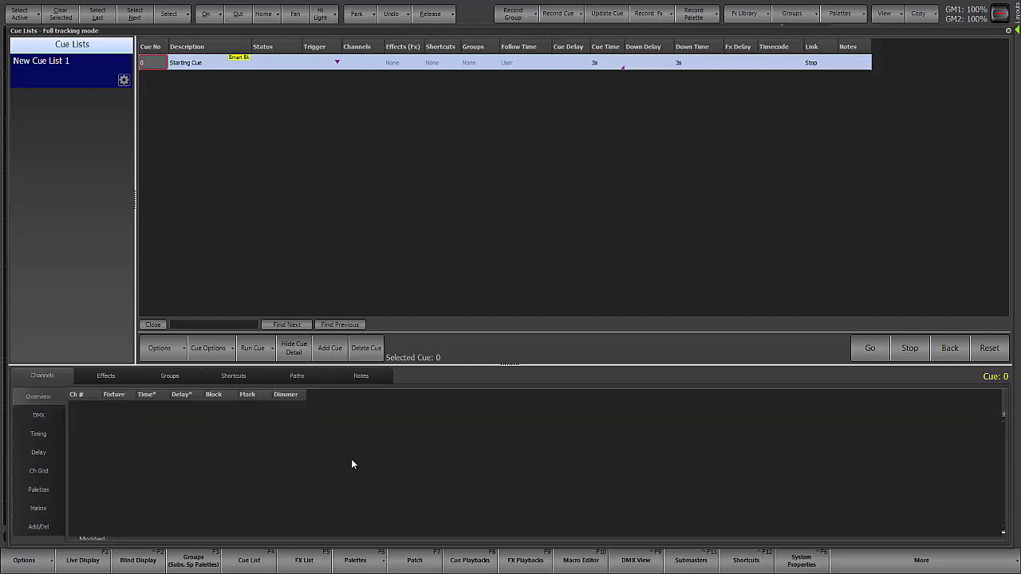
key(Escape)
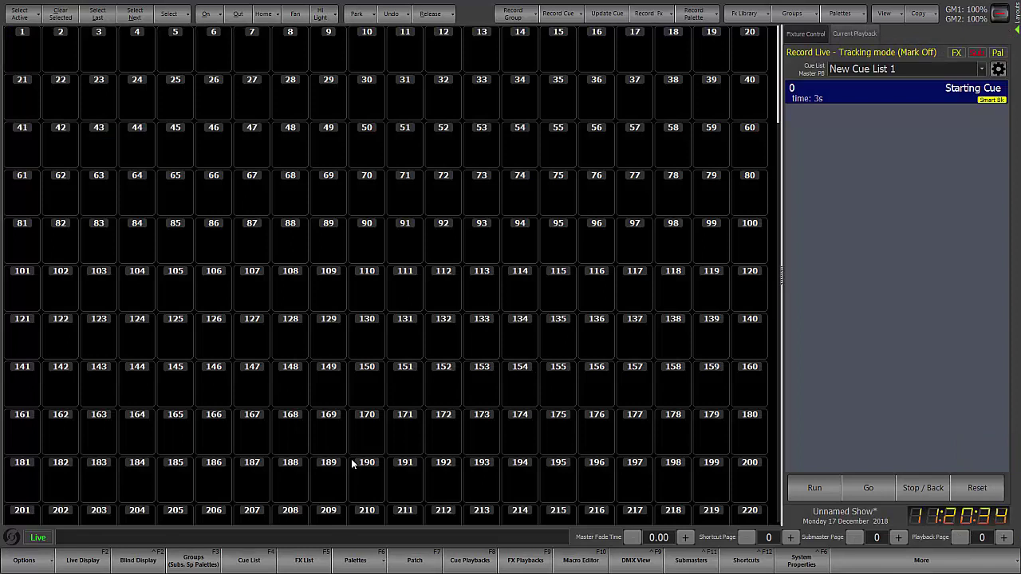
Step: Open the FX List and view its effects library, and return to the live display
key(F5)
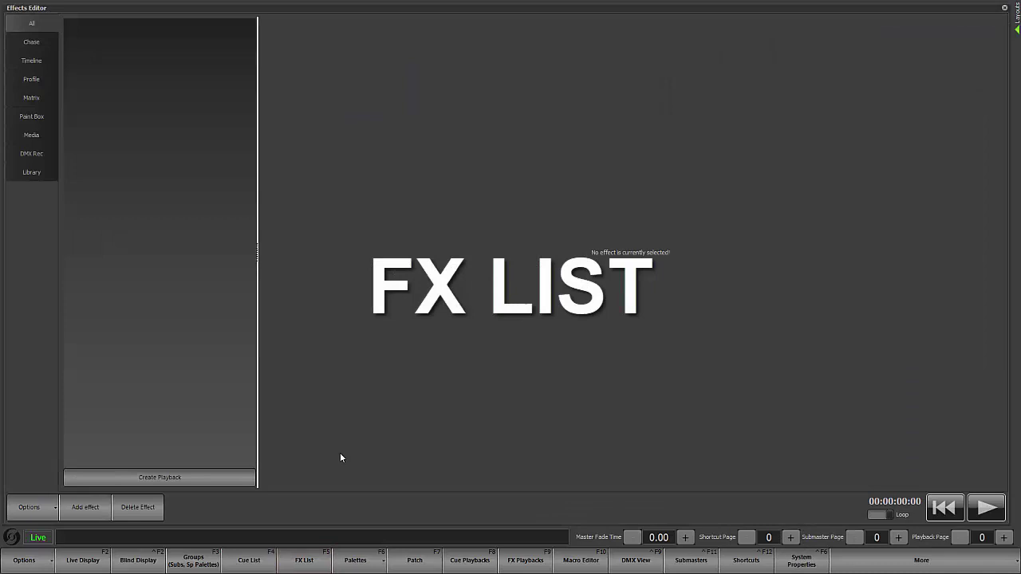
click(32, 172)
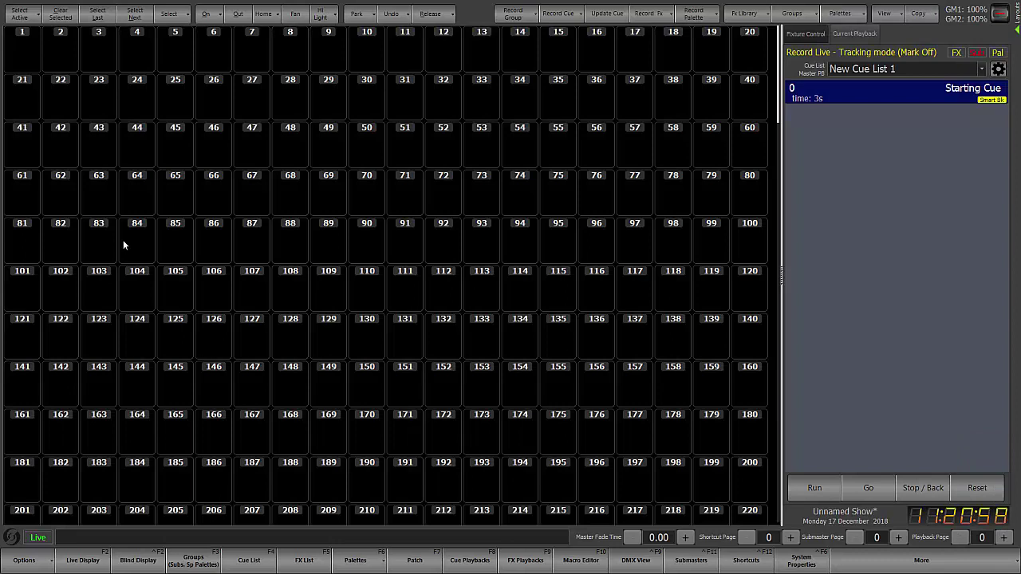
Step: Review the generic and specific palette types, and open the Patch window
click(356, 562)
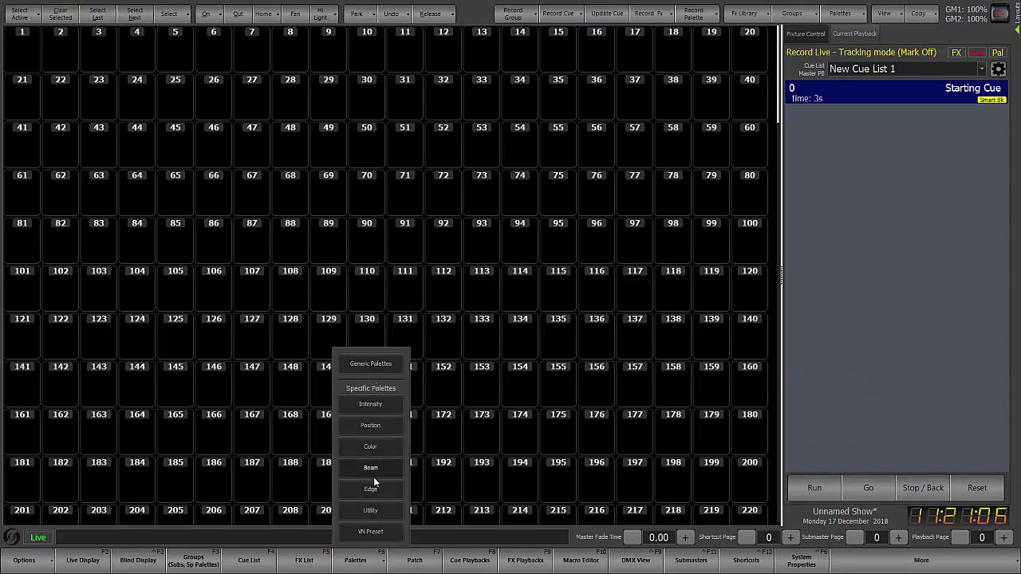
click(415, 560)
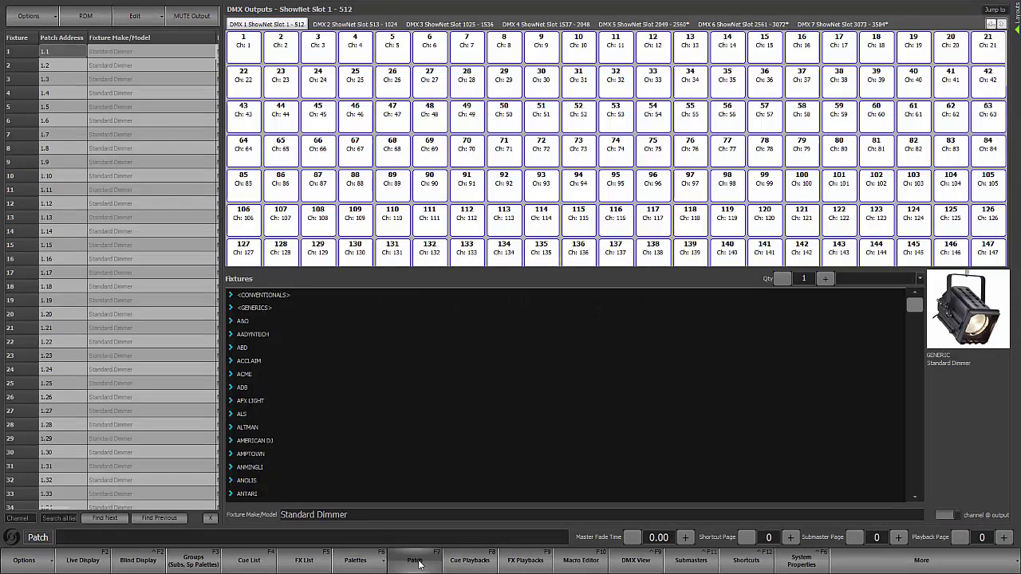
Step: Leave the Patch window, review the Macro Editor's macros, variables and conditional events, and close the editor
click(418, 562)
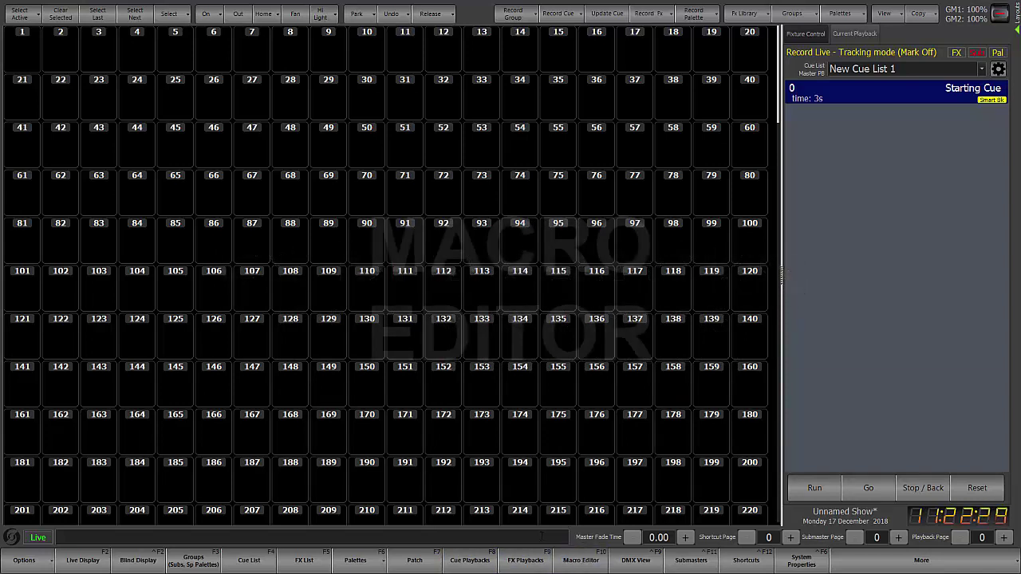
click(591, 562)
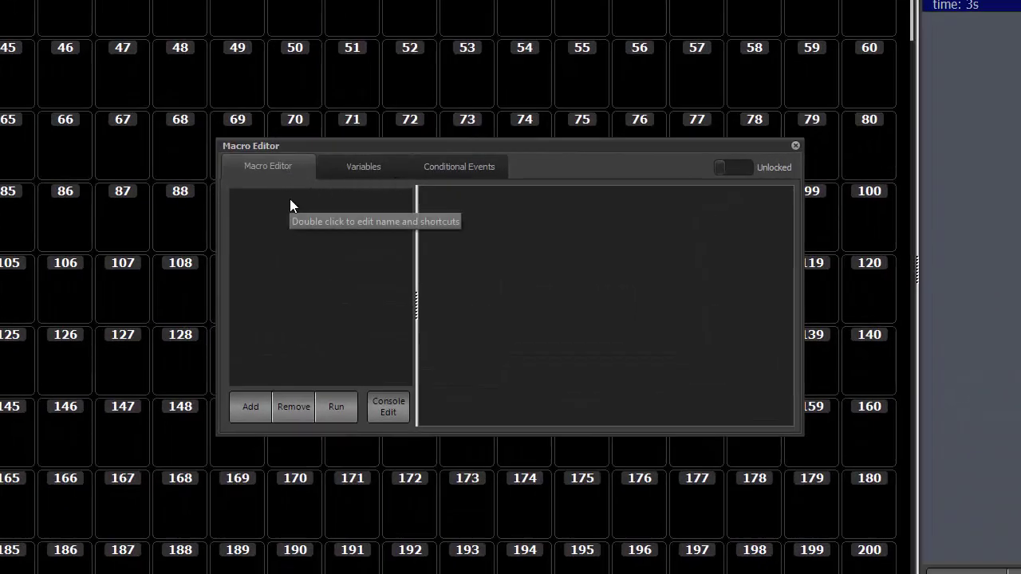
click(362, 167)
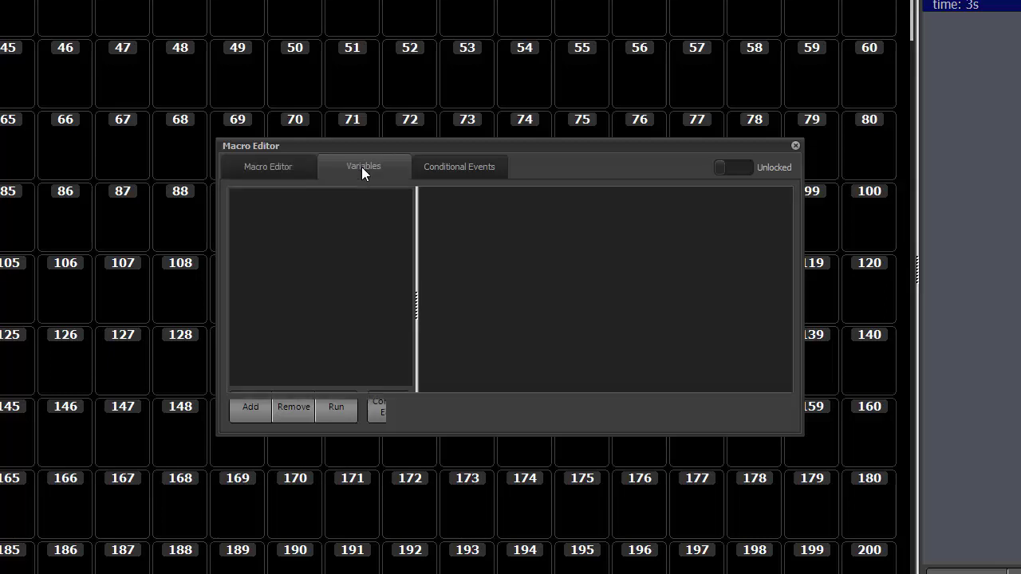
click(469, 167)
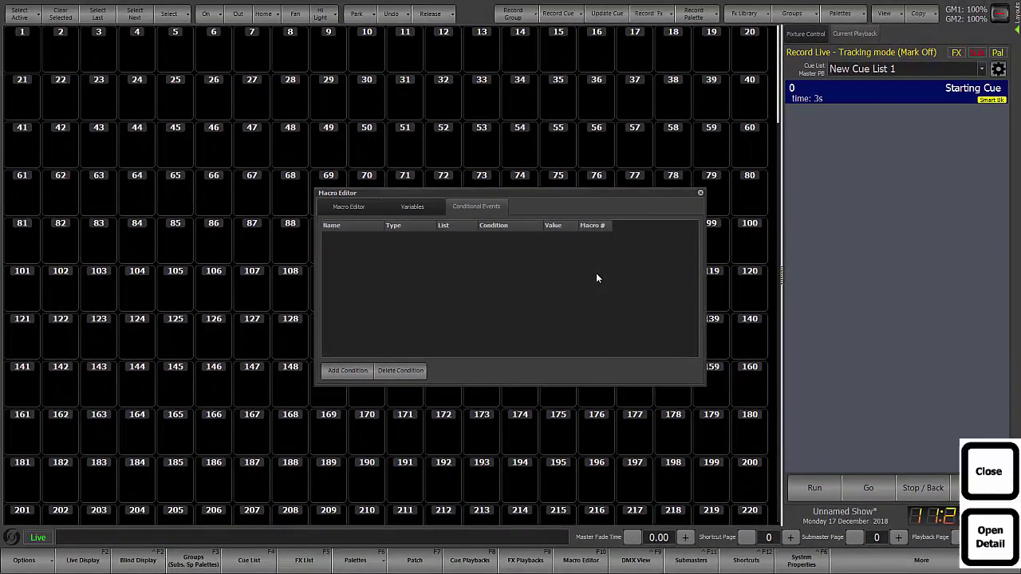
key(Escape)
Step: View the DMX 1 output values in DMX View and the page 0 faders in the Submasters window, and close Submasters
key(F11)
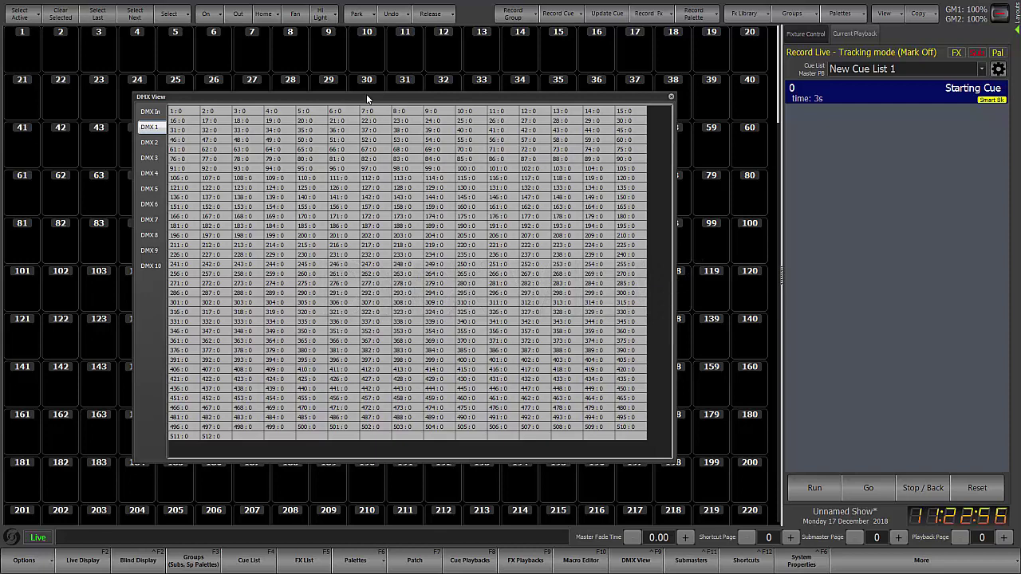
key(ctrl+F11)
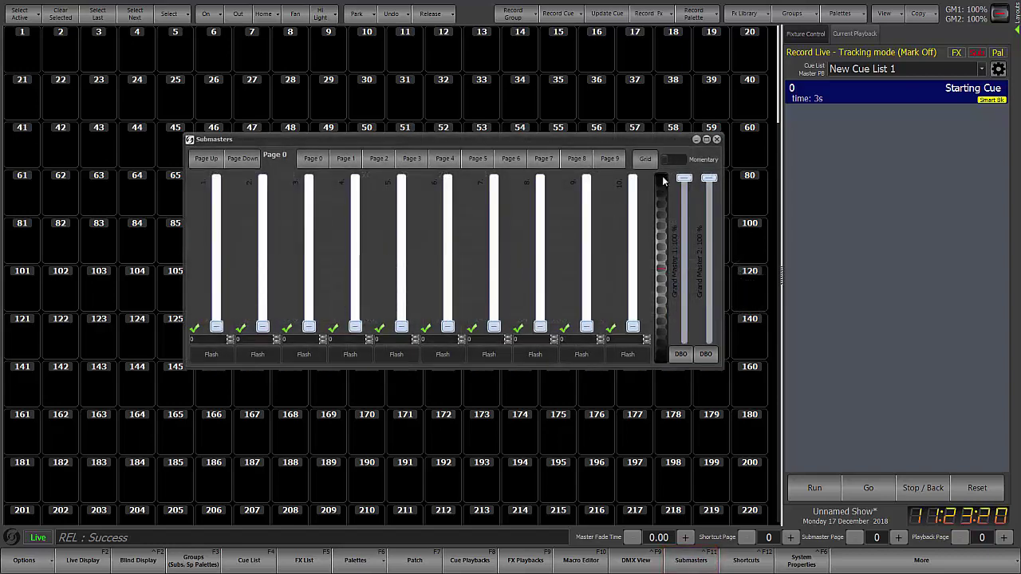
click(716, 140)
Step: View the page 0 grid in the Shortcuts window, close it, and access the System Properties
key(ctrl+F12)
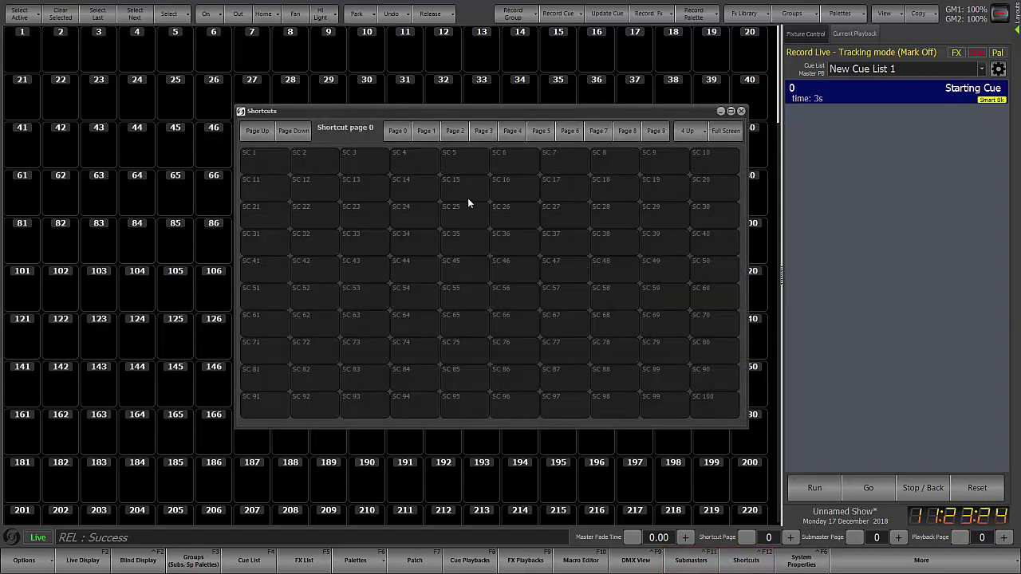
click(740, 110)
click(789, 563)
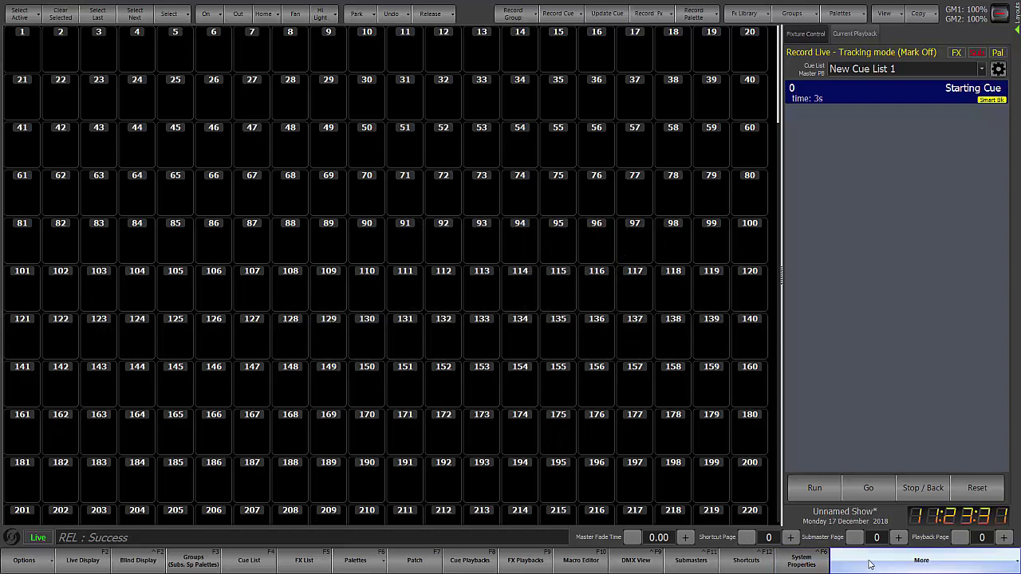
Step: Open the NEO Control Panel, review its Start up, Applications, System and Maintenance pages, and close it
click(913, 561)
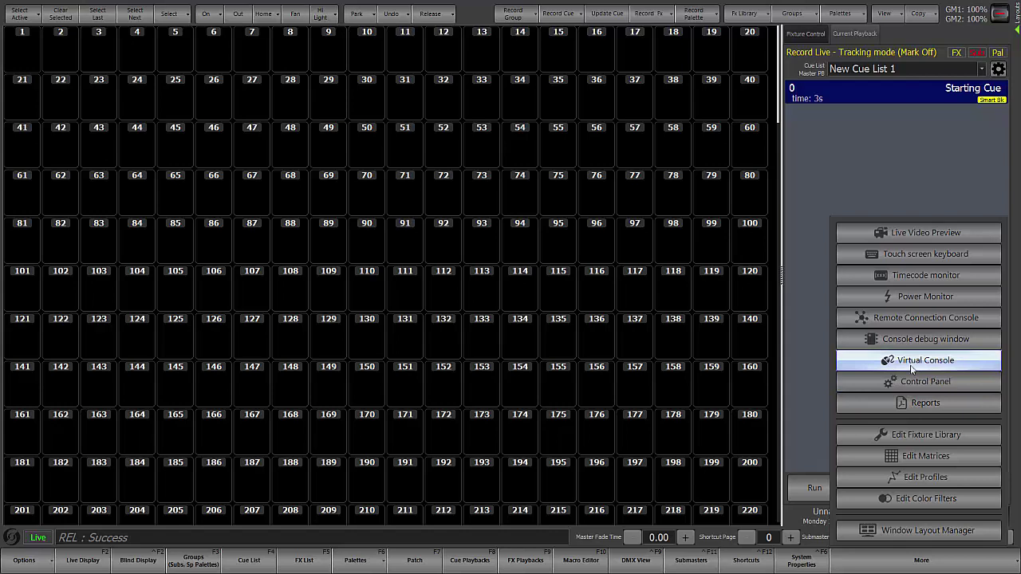
click(918, 384)
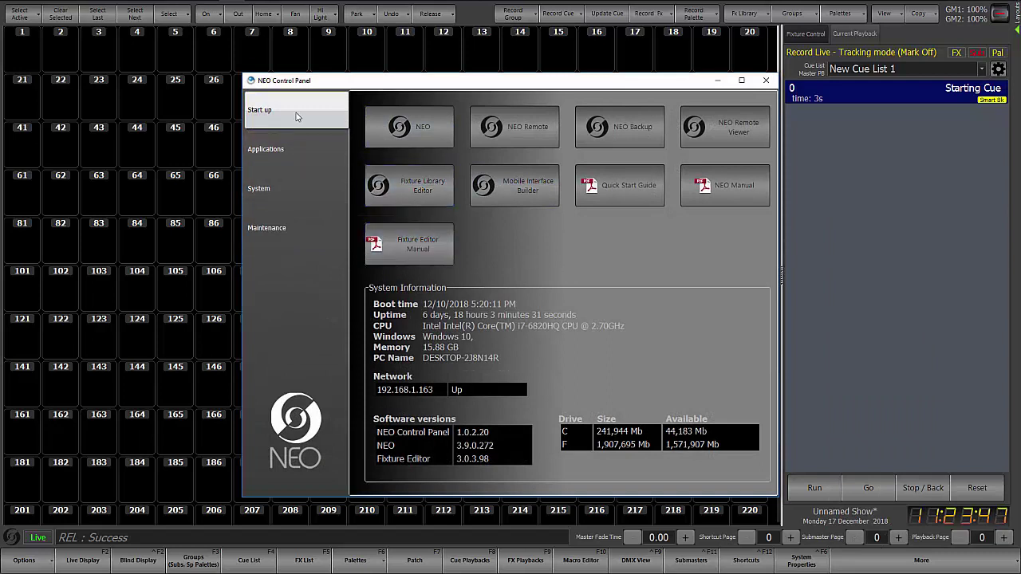
click(285, 147)
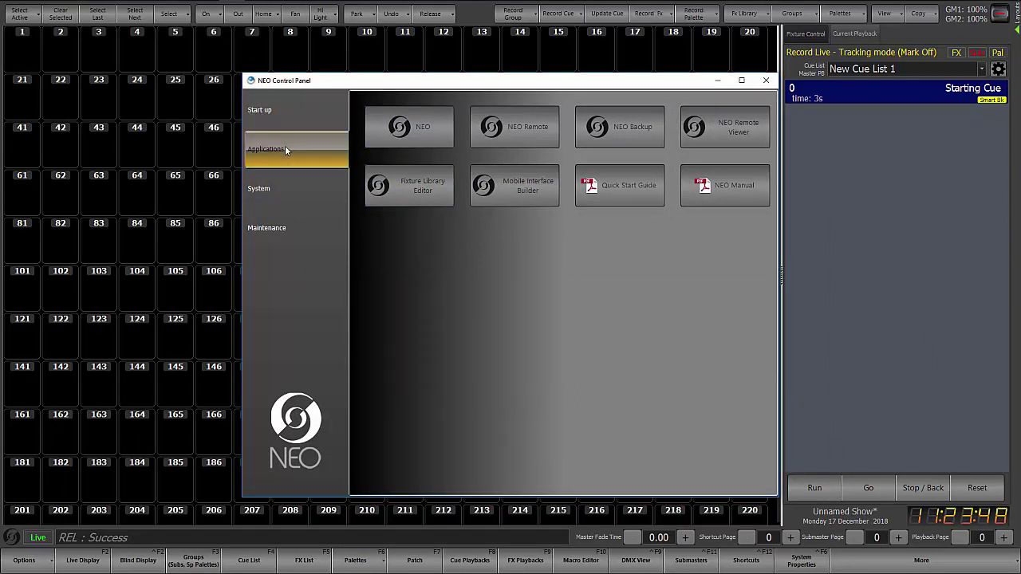
click(274, 190)
click(280, 229)
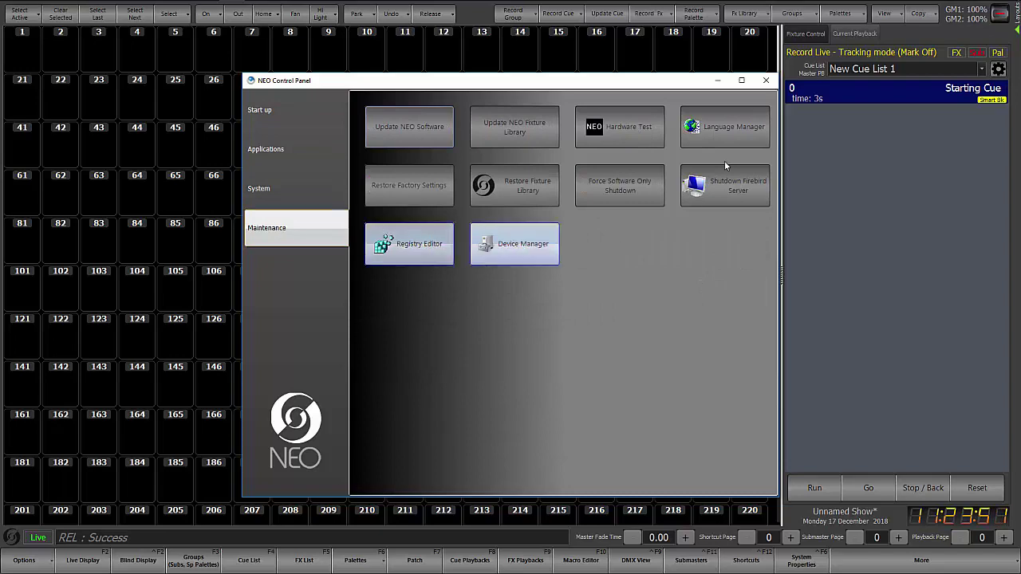
click(768, 81)
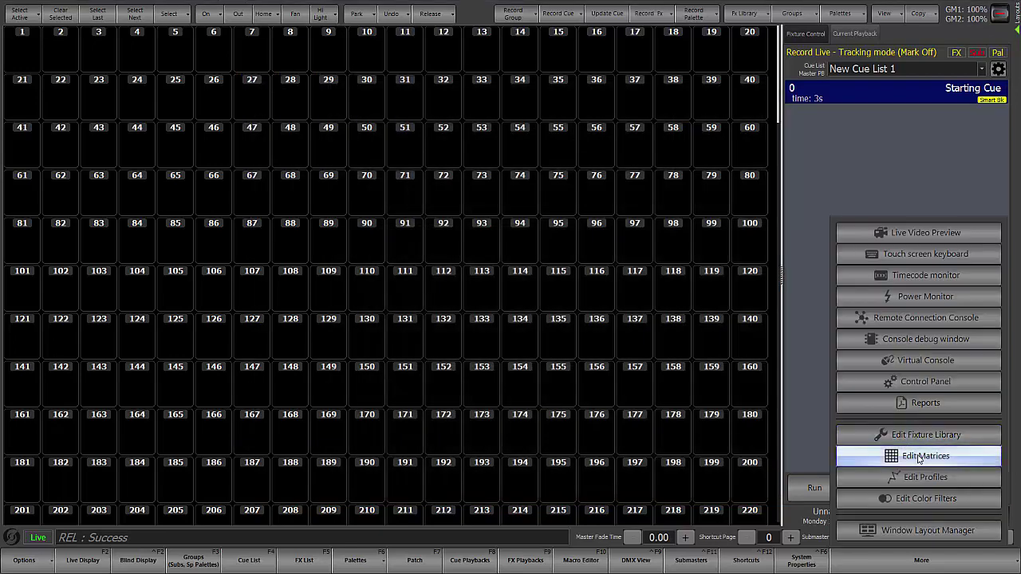
Step: Inspect the System Default Screen Layout in the Window Layout Manager without applying it, and expand and collapse the Layouts bar
click(904, 533)
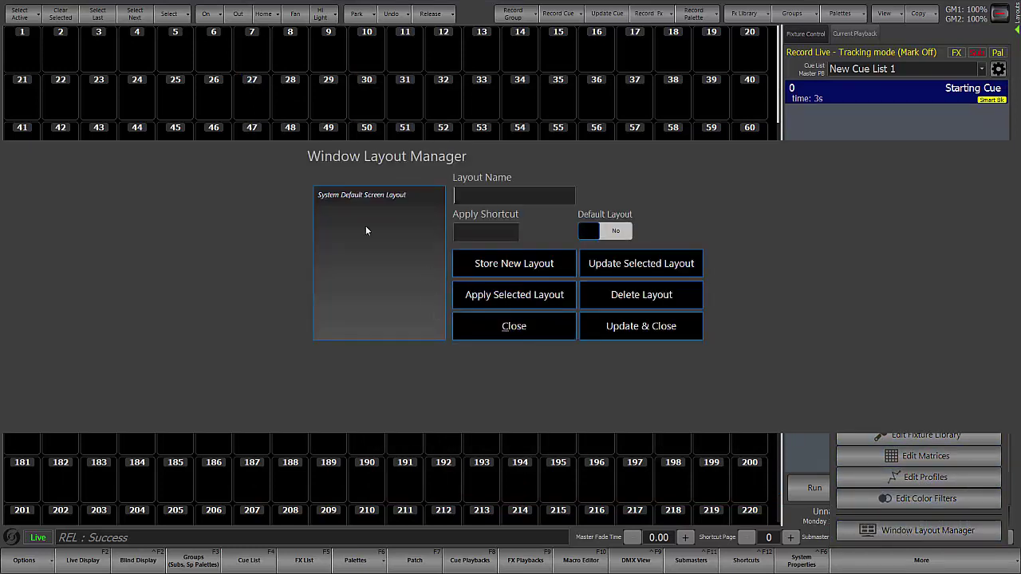
click(391, 199)
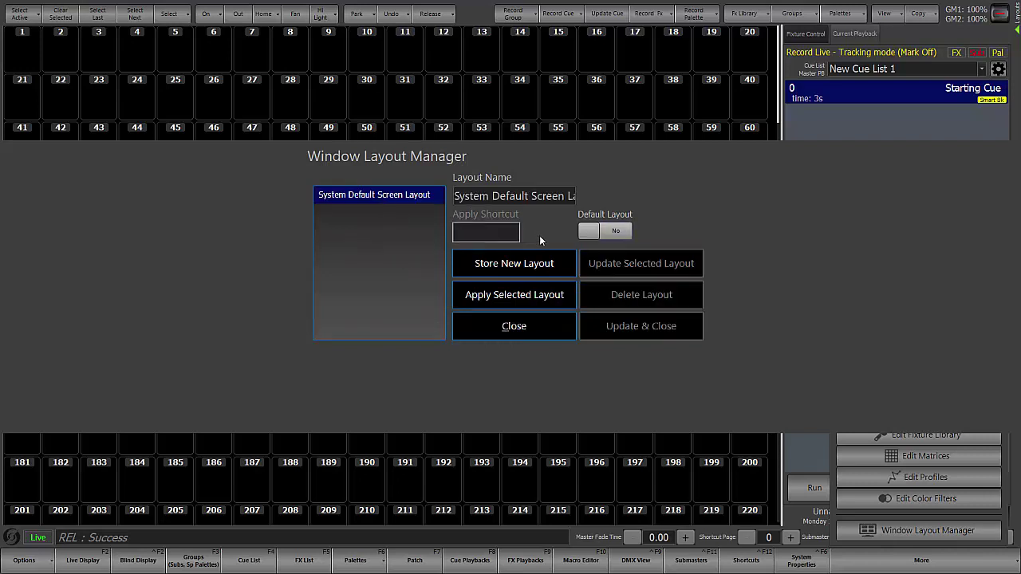
click(523, 324)
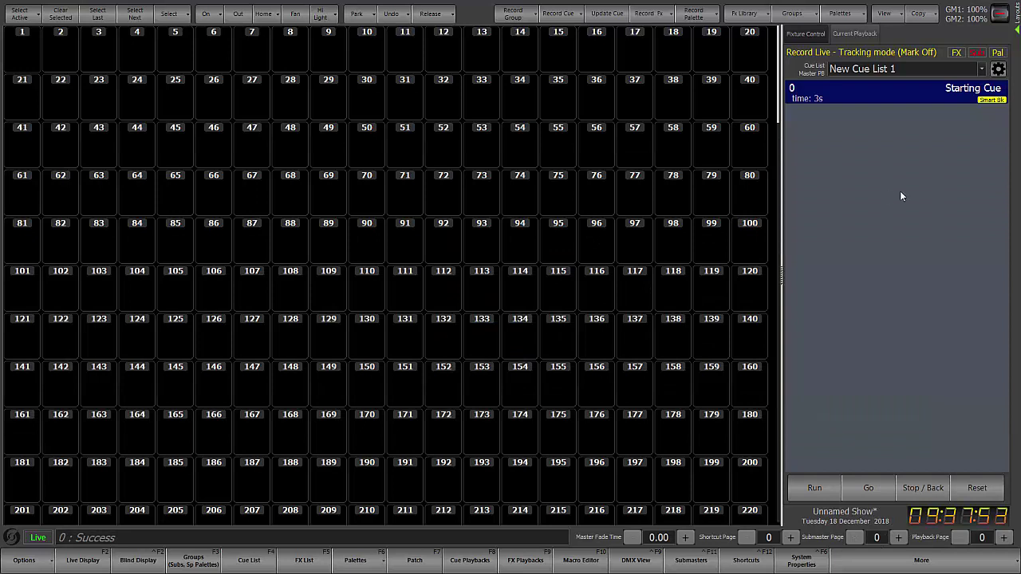
click(1017, 35)
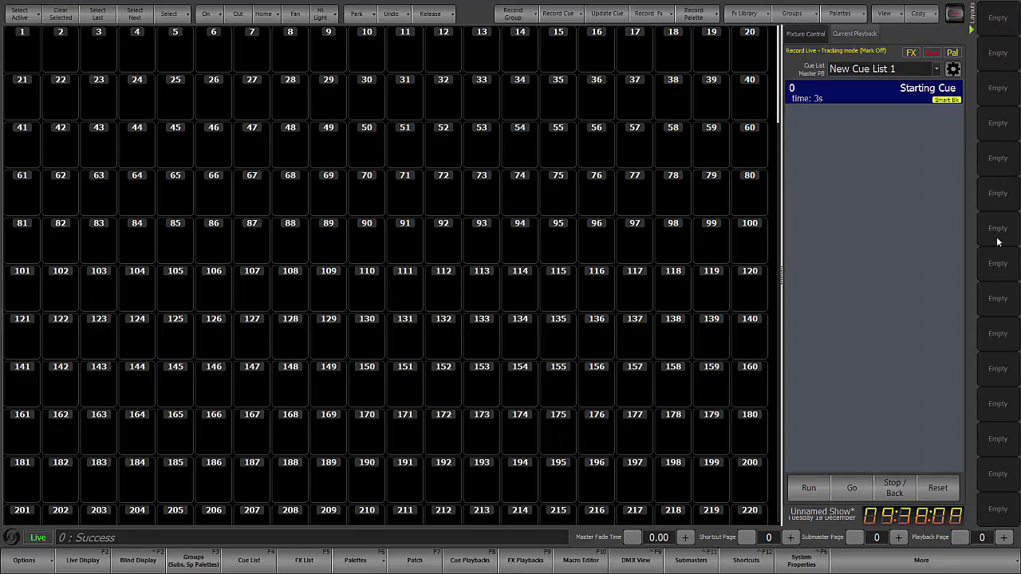
click(973, 32)
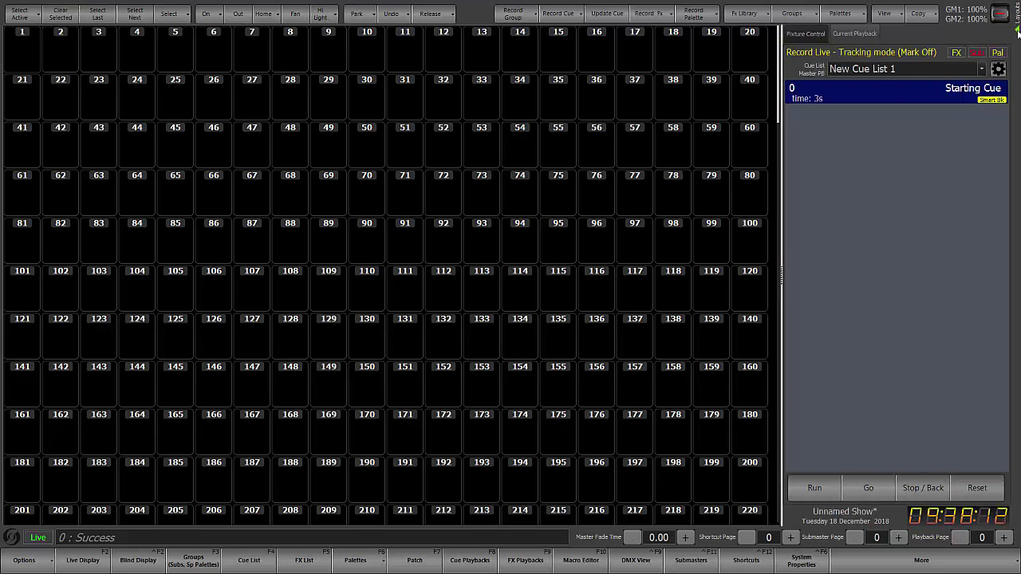